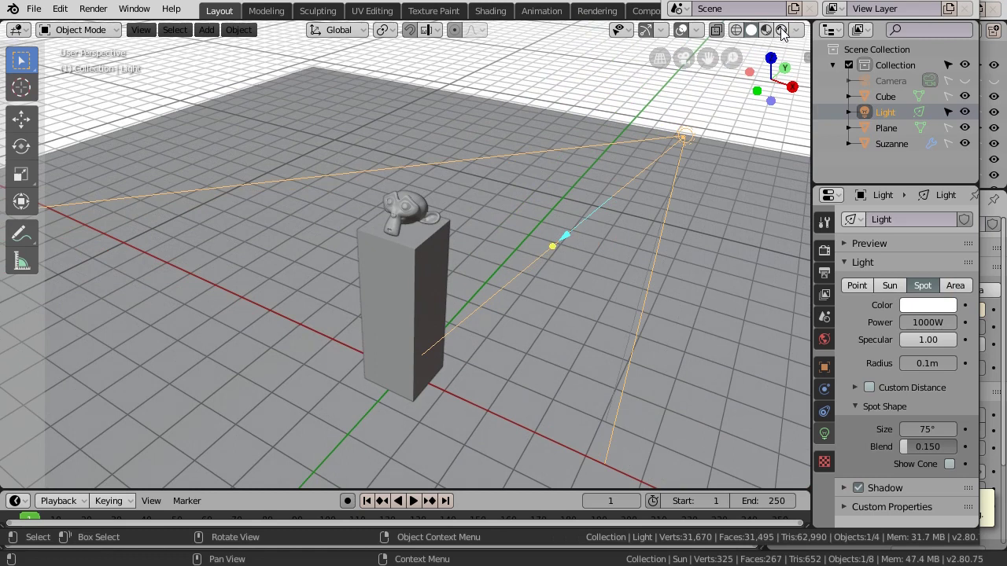
Step: Switch the viewport to rendered shading and move the spot light to the near side of the pedestal
{"action": "left_click", "coordinate": [781, 30]}
{"action": "middle_click_drag", "start_coordinate": [544, 282], "coordinate": [598, 283]}
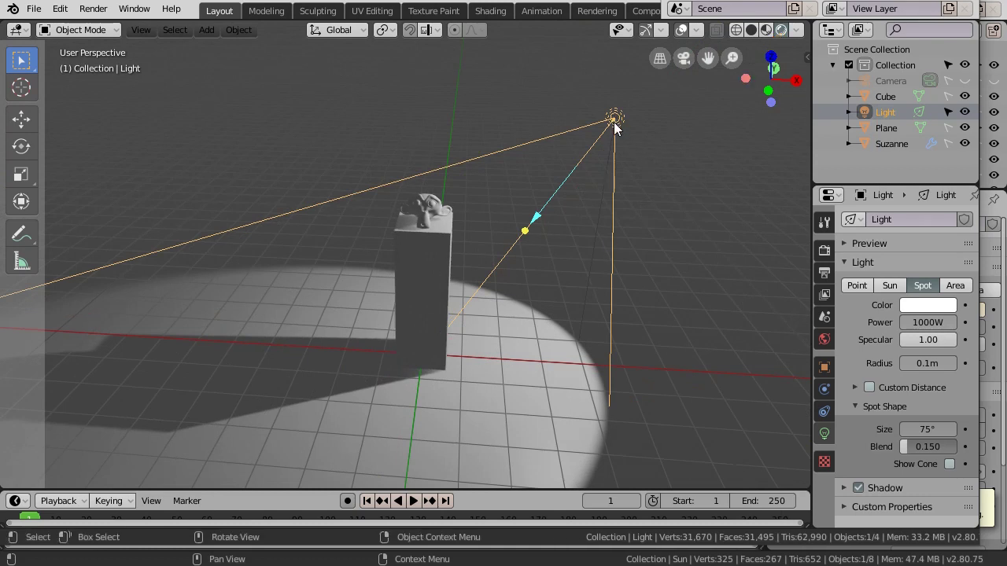
{"action": "key", "text": "g"}
{"action": "key", "text": "y"}
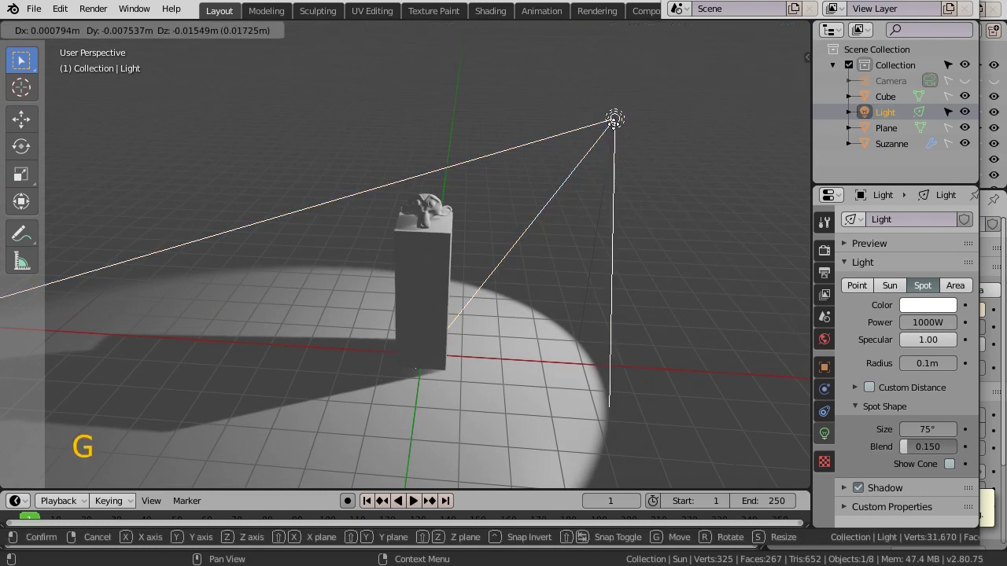
{"action": "left_click", "coordinate": [608, 218]}
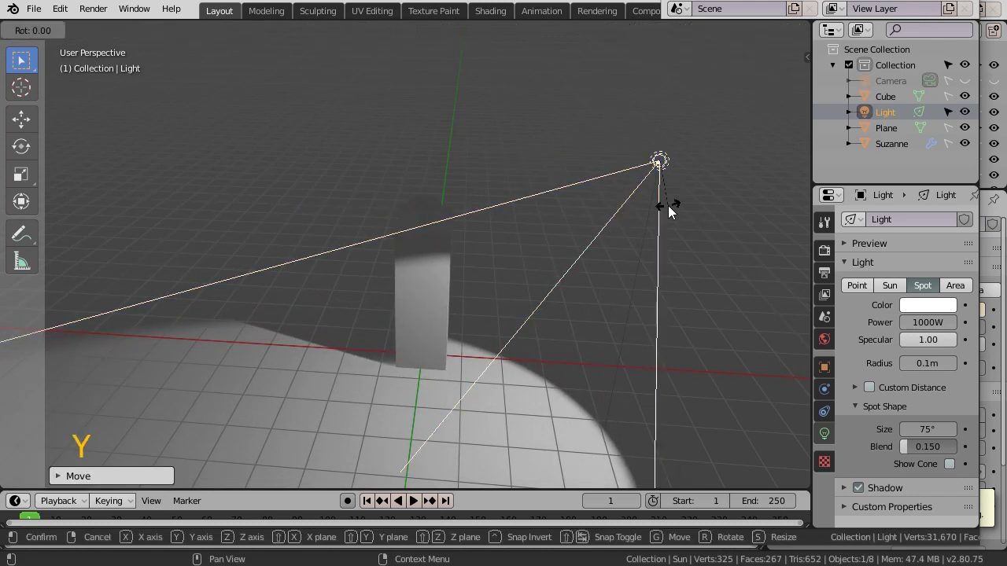
Step: Rotate the spot light about the global Z axis toward the pedestal and raise it about 1 m
{"action": "key", "text": "r"}
{"action": "key", "text": "z"}
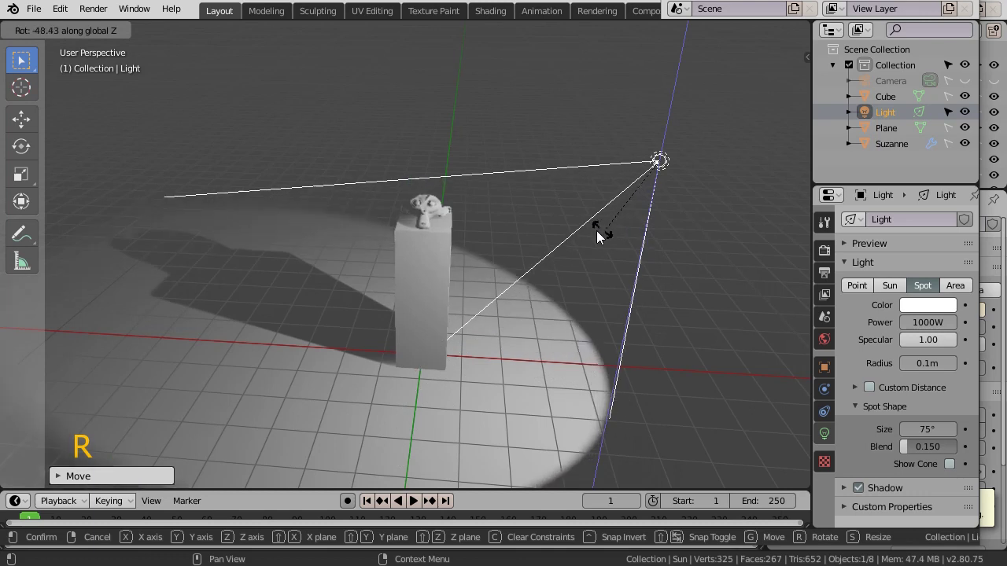
{"action": "left_click", "coordinate": [556, 240]}
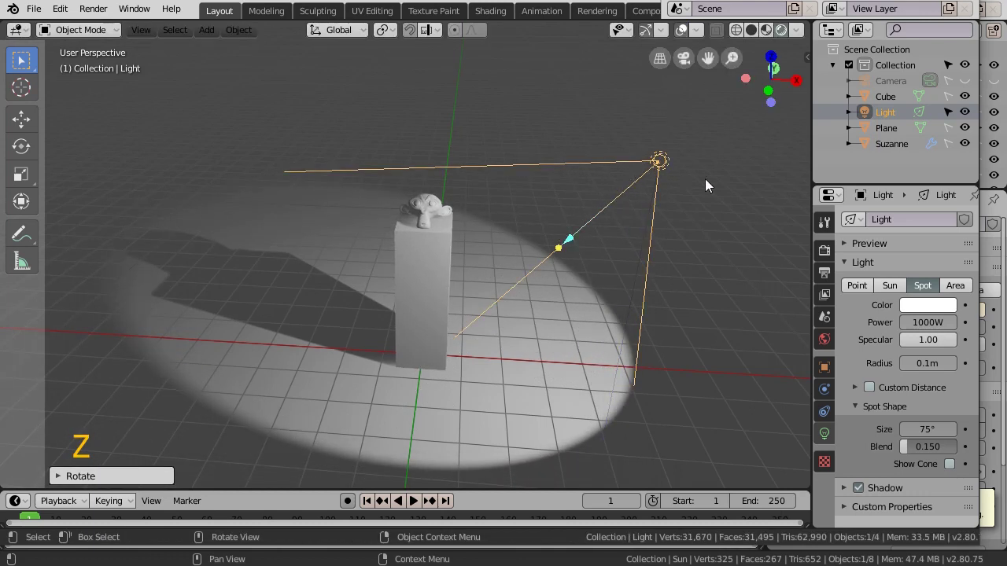
{"action": "key", "text": "g"}
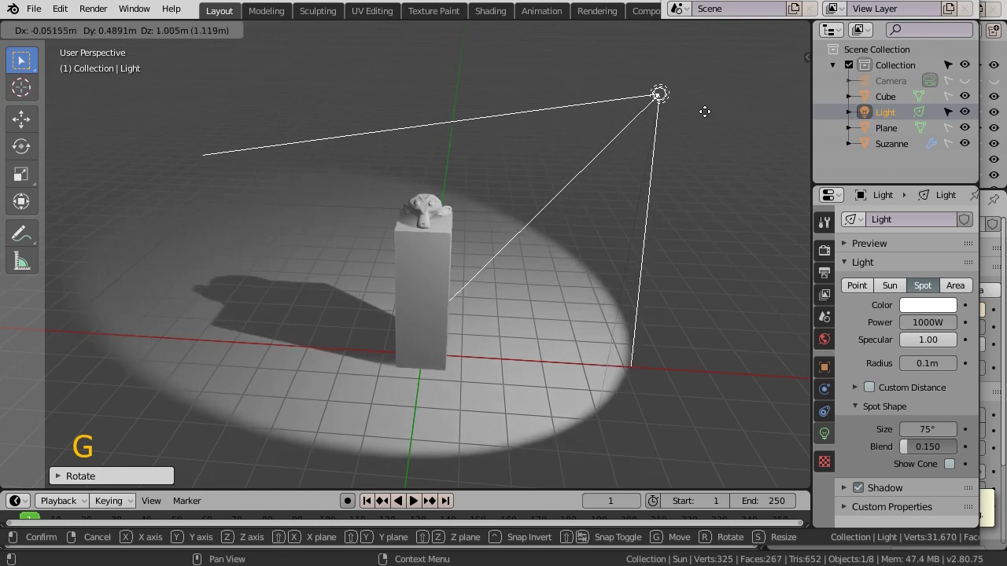
{"action": "left_click", "coordinate": [705, 112]}
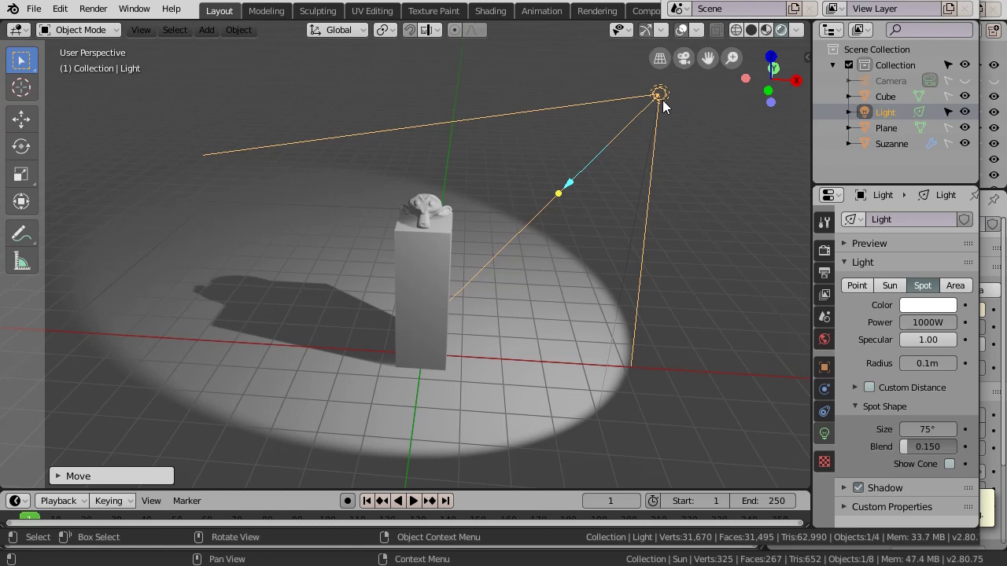
Step: Try spot light powers of 50 W and 200 W
{"action": "left_click", "coordinate": [929, 323]}
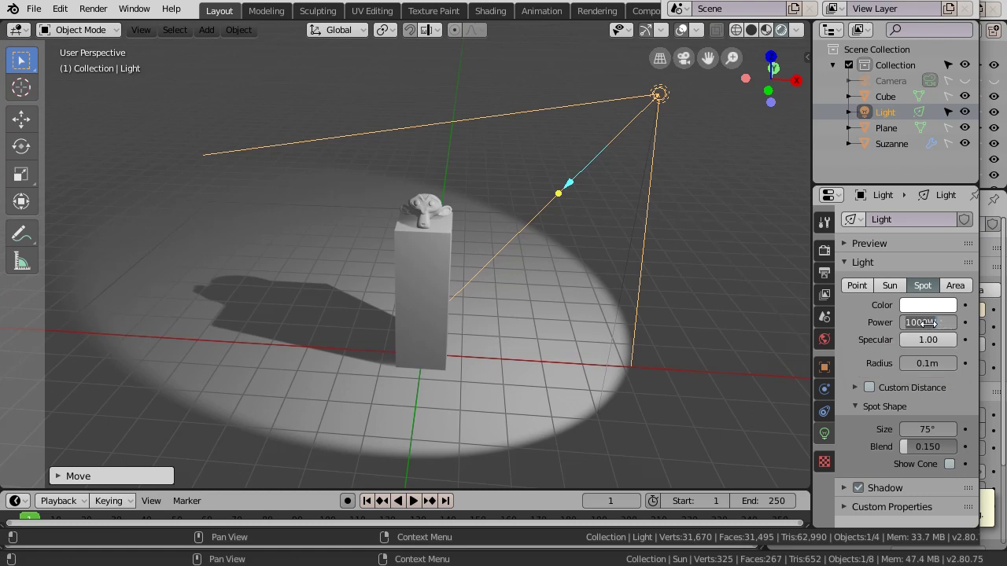
{"action": "type", "text": "50"}
{"action": "key", "text": "Return"}
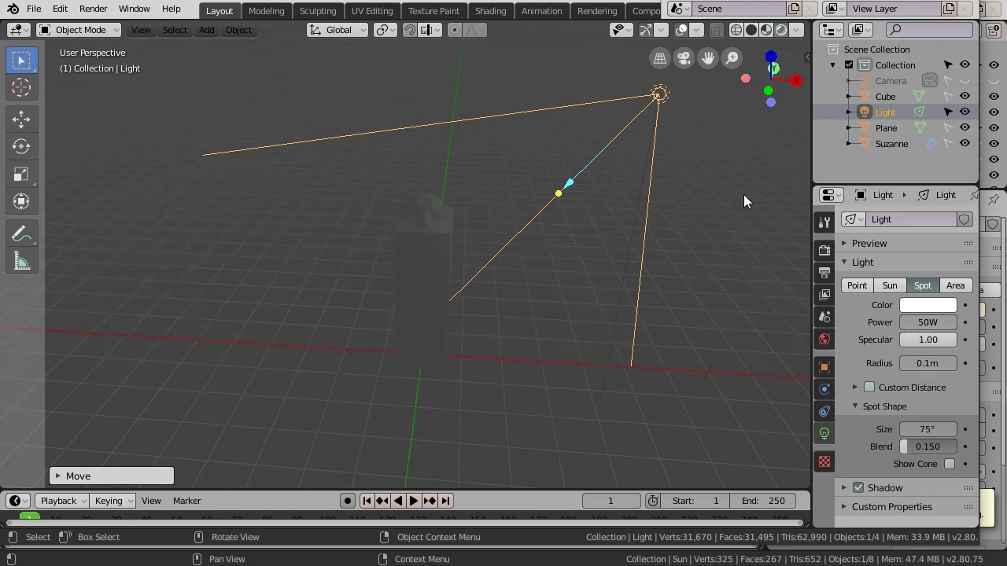
{"action": "left_click", "coordinate": [921, 322]}
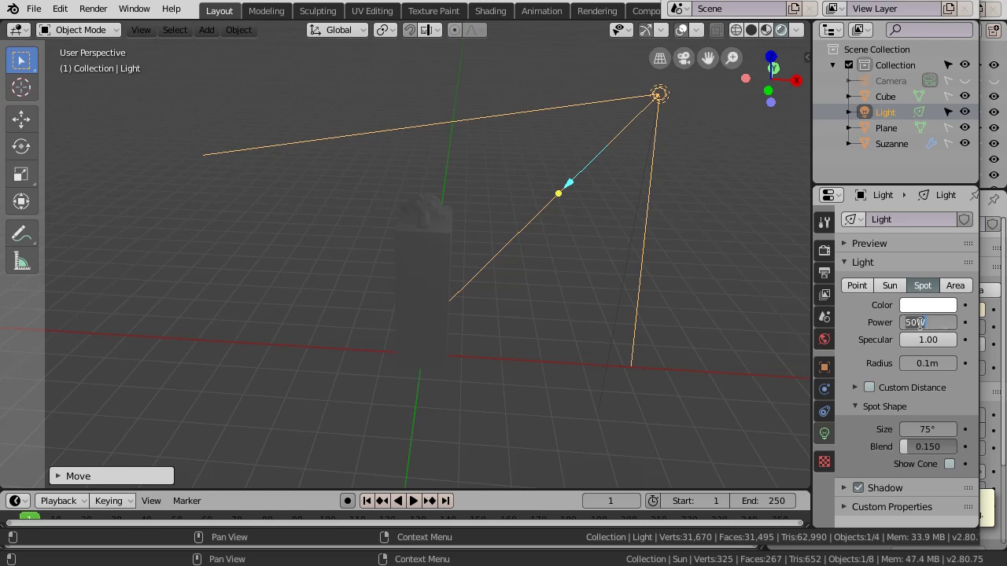
{"action": "type", "text": "200"}
{"action": "key", "text": "Return"}
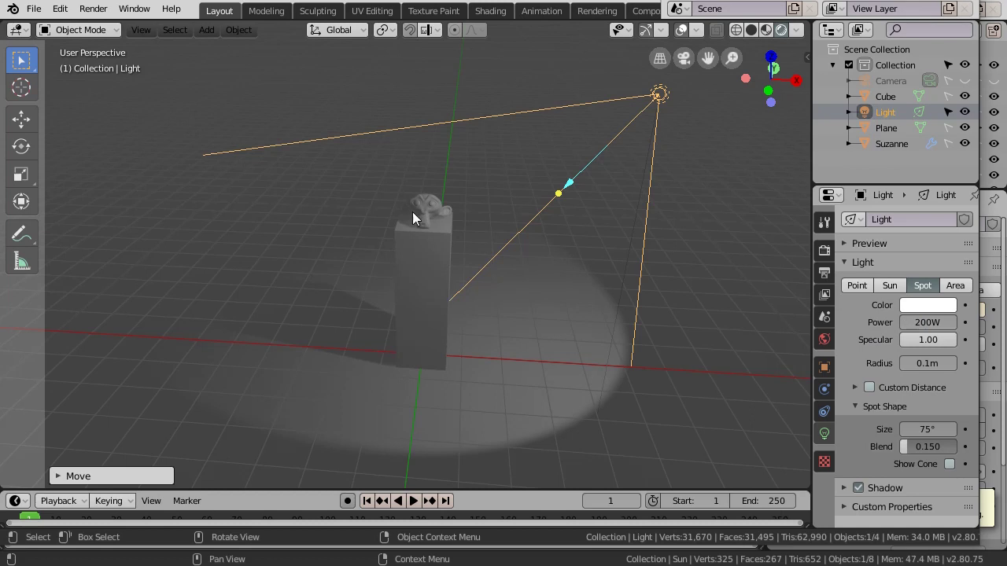
Step: Set the spot light's power to 500 W and move it about 2.2 m closer to the pedestal
{"action": "left_click", "coordinate": [928, 323]}
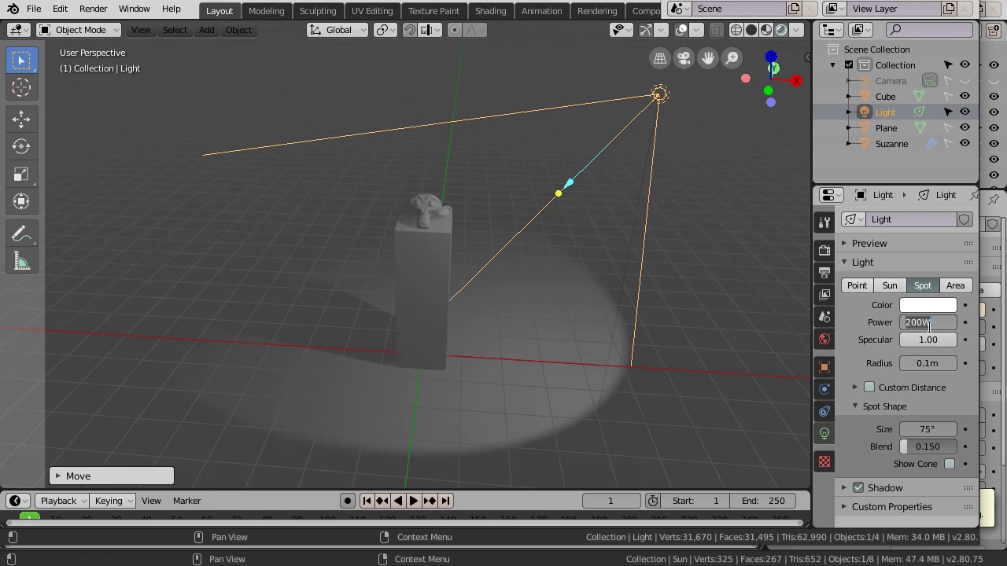
{"action": "type", "text": "500"}
{"action": "key", "text": "Return"}
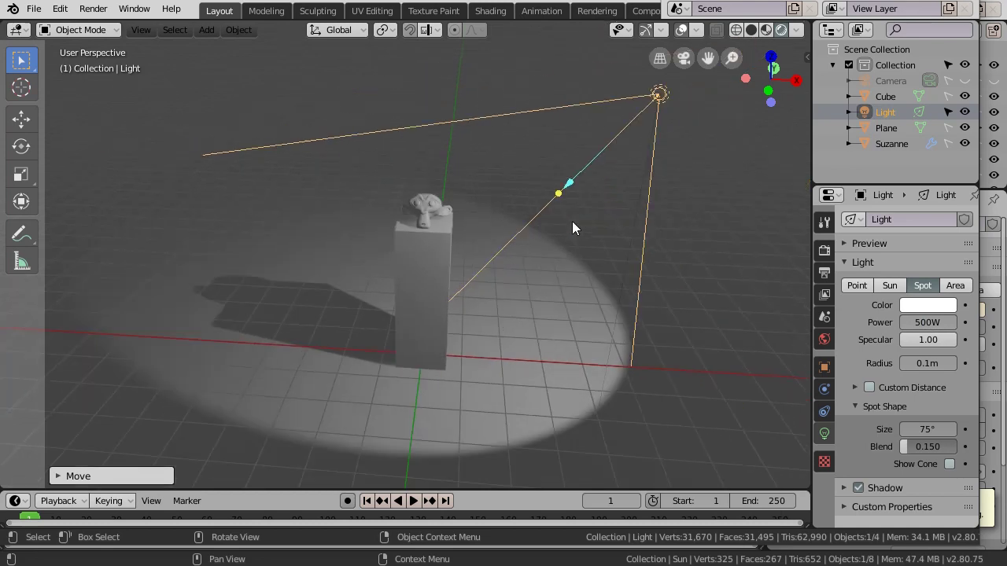
{"action": "key", "text": "g"}
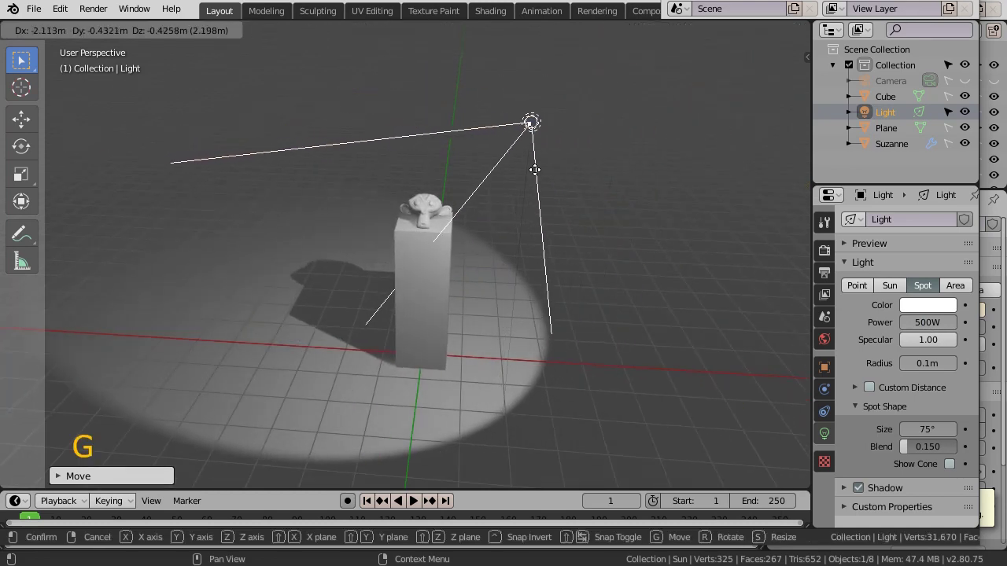
{"action": "left_click", "coordinate": [534, 170]}
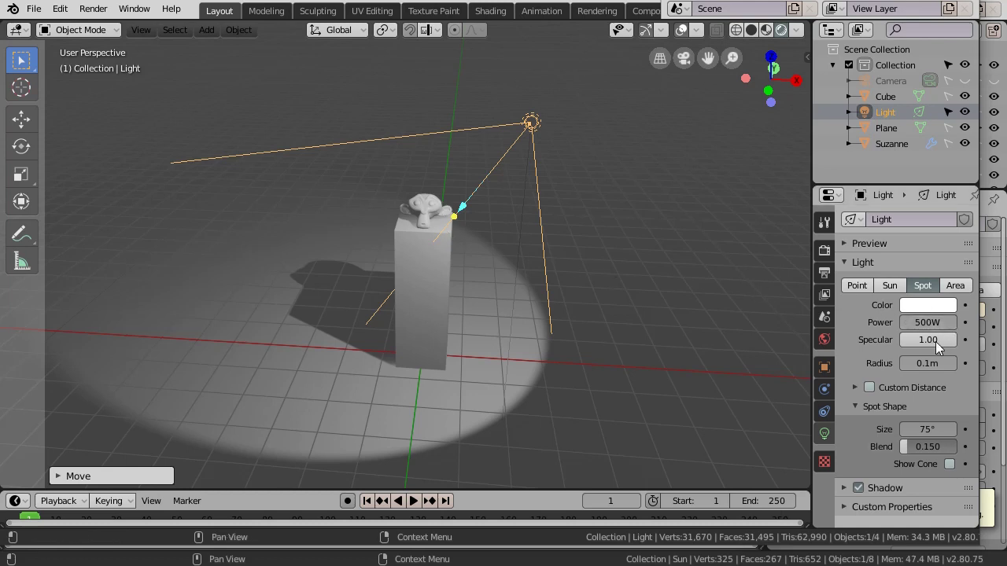
Step: Increase the spot light's radius to 0.27 m
{"action": "scroll", "coordinate": [432, 211], "scroll_direction": "up", "scroll_amount": 4}
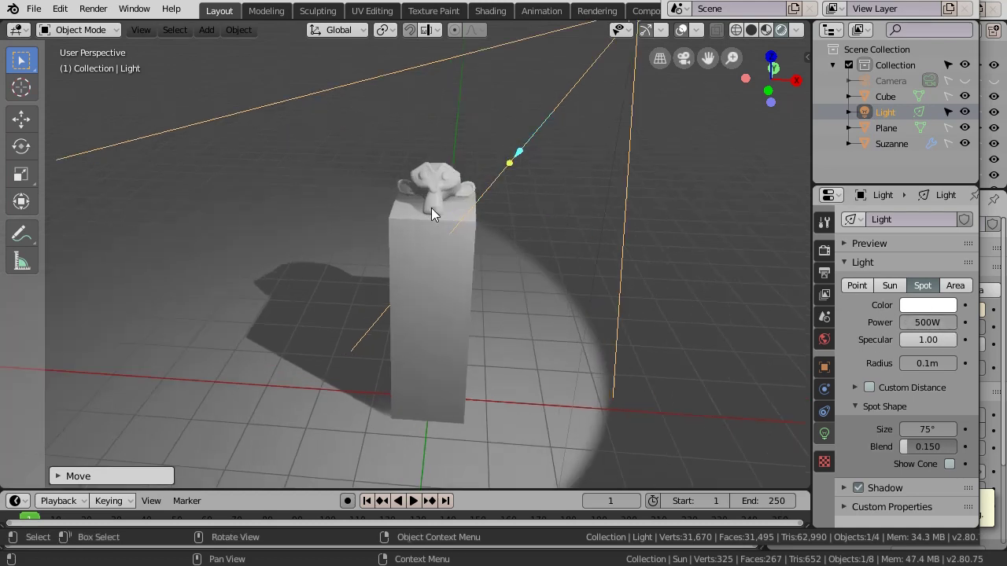
{"action": "middle_click_drag", "start_coordinate": [434, 236], "coordinate": [420, 259]}
{"action": "scroll", "coordinate": [441, 212], "scroll_direction": "down", "scroll_amount": 2}
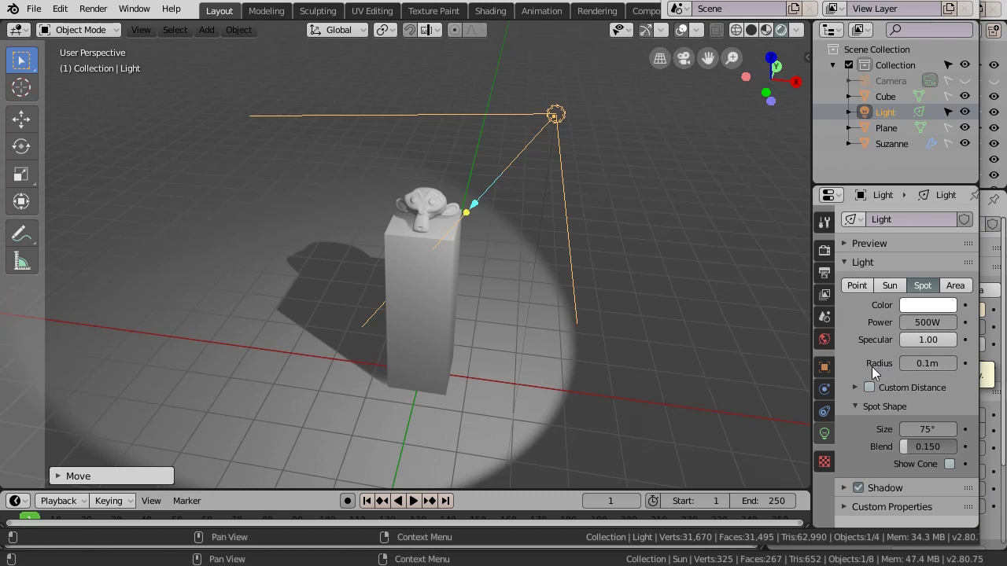
{"action": "left_click_drag", "start_coordinate": [925, 362], "coordinate": [940, 313]}
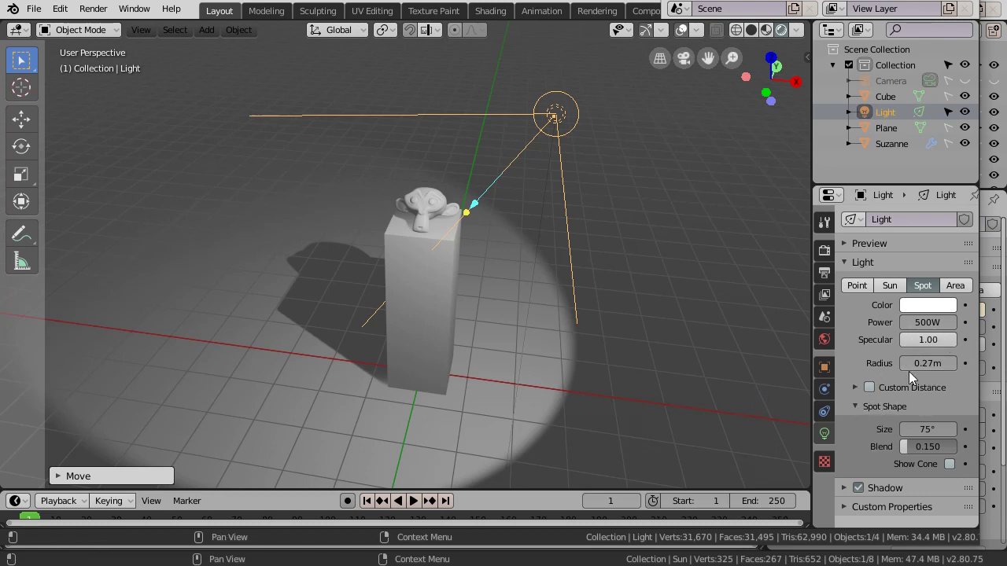
Step: Enable a custom cutoff distance for the spot light and reduce it to 36 m
{"action": "left_click", "coordinate": [854, 387]}
{"action": "scroll", "coordinate": [905, 392], "scroll_direction": "down", "scroll_amount": 1}
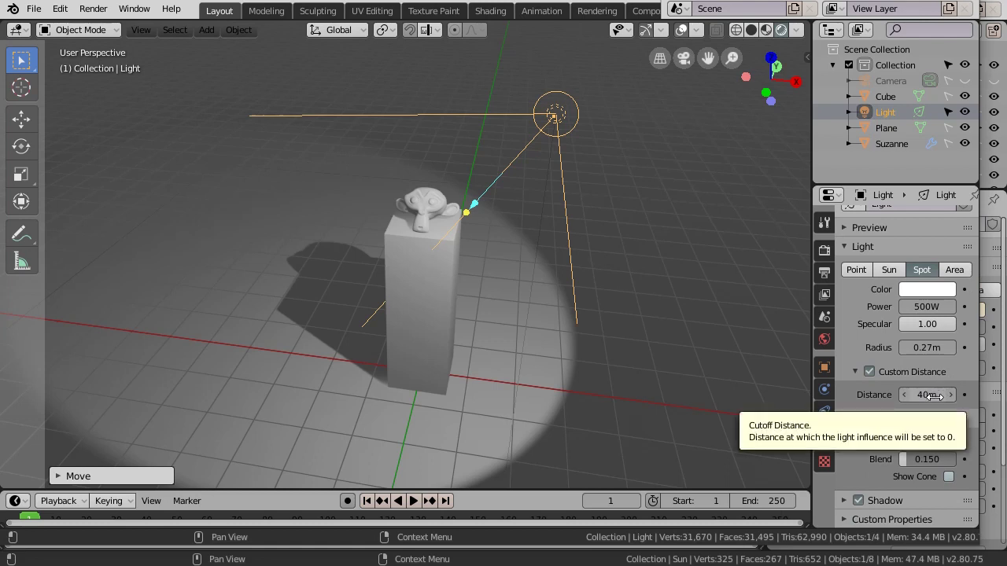
{"action": "left_click_drag", "start_coordinate": [935, 396], "coordinate": [617, 408]}
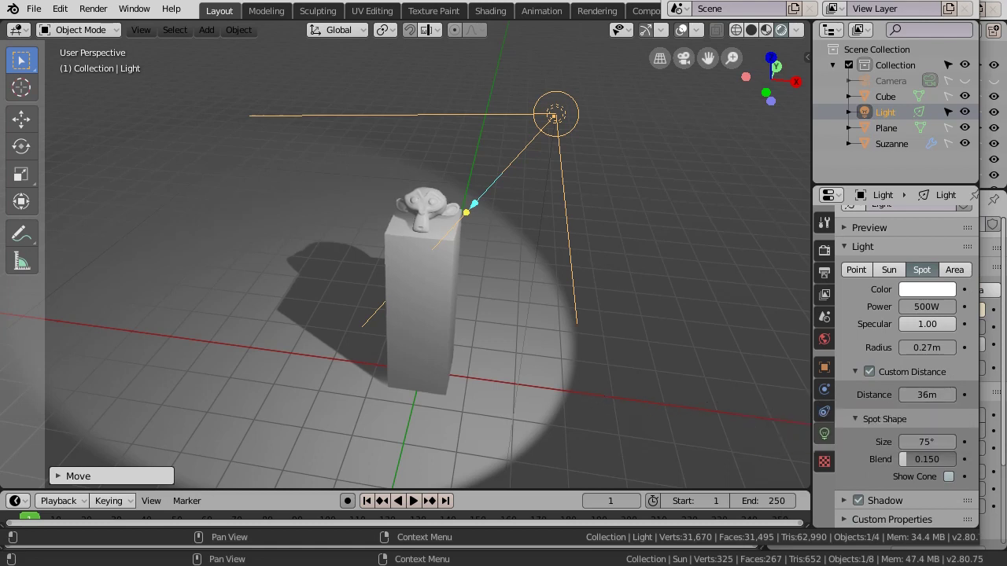
Step: Try cutoff distances of 5 m and 10 m for the spot light
{"action": "left_click", "coordinate": [919, 395]}
{"action": "type", "text": "5m"}
{"action": "key", "text": "Return"}
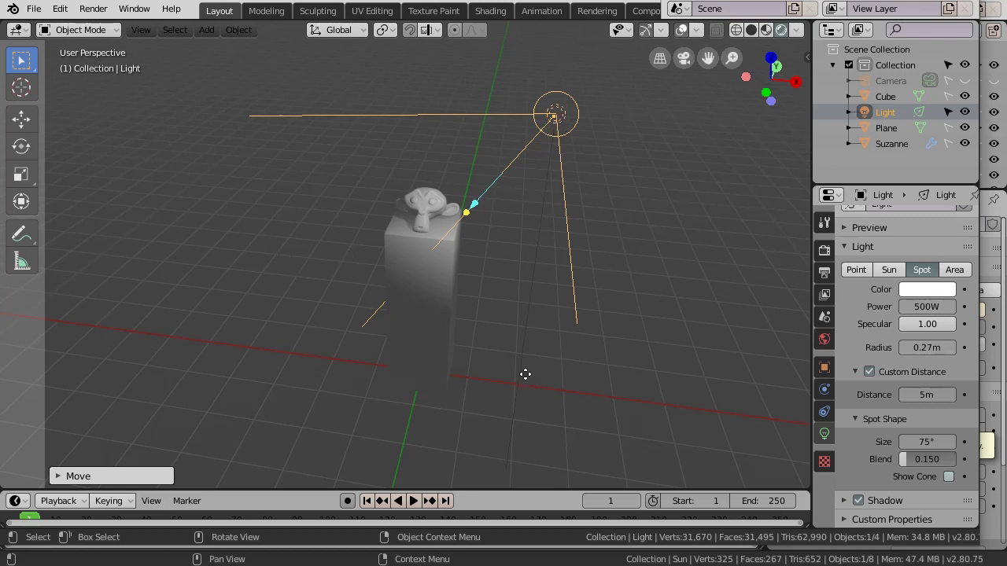
{"action": "left_click", "coordinate": [925, 395]}
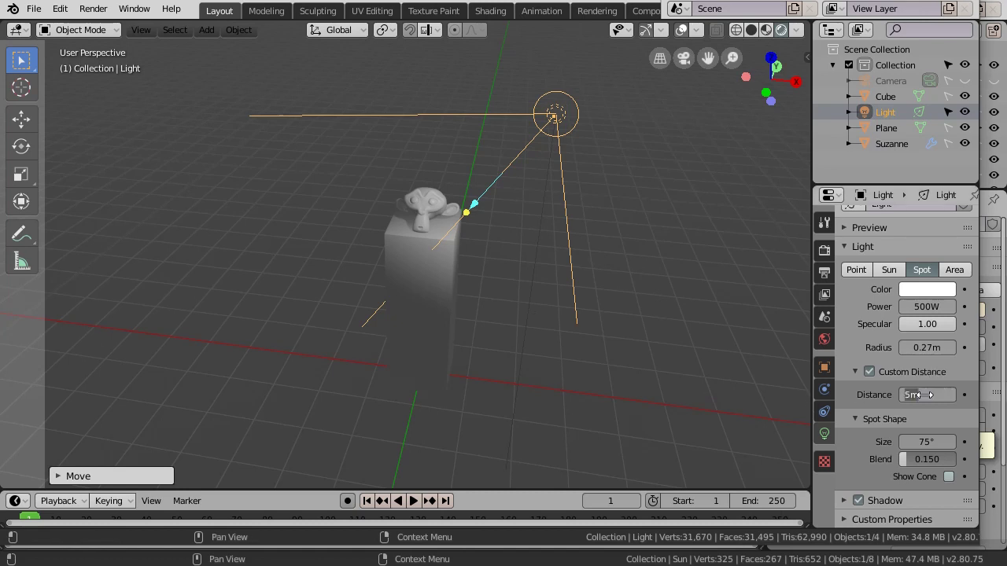
{"action": "type", "text": "10"}
{"action": "key", "text": "Return"}
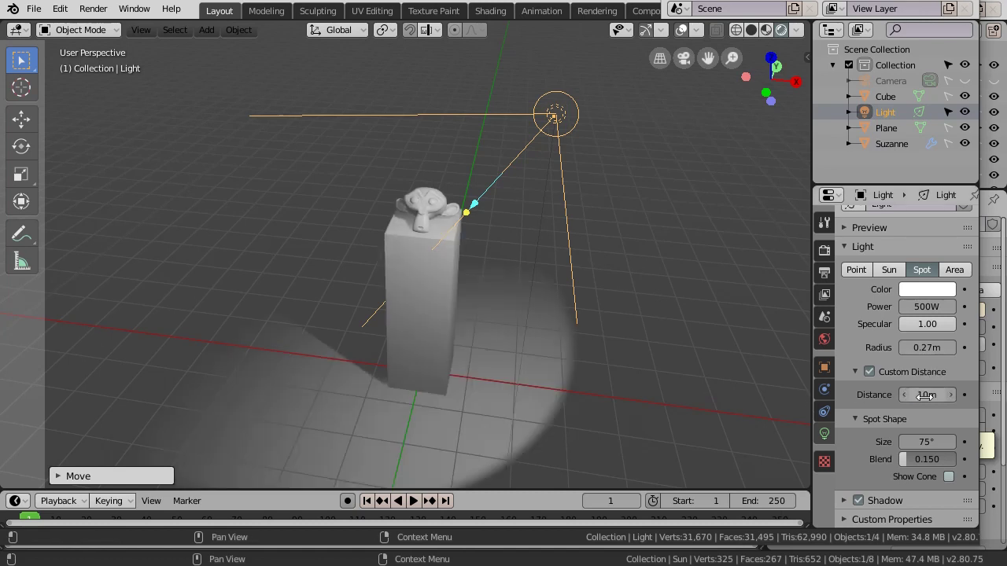
Step: Set the spot light's cutoff distance to 20 m
{"action": "left_click", "coordinate": [923, 395]}
{"action": "type", "text": "20"}
{"action": "key", "text": "Return"}
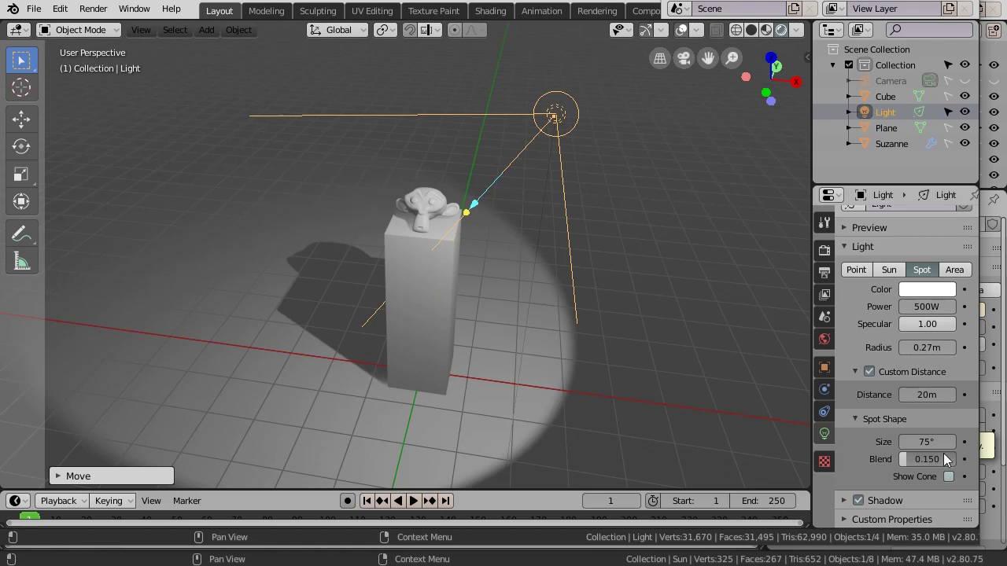
Step: Narrow the spot light's beam by setting the spot shape size to 40°
{"action": "scroll", "coordinate": [879, 432], "scroll_direction": "up", "scroll_amount": 1}
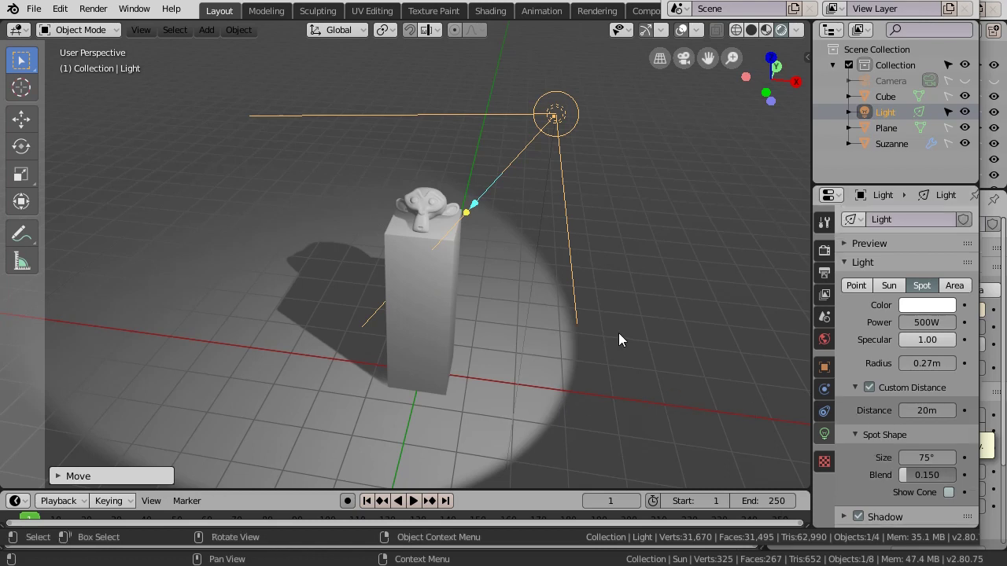
{"action": "scroll", "coordinate": [620, 334], "scroll_direction": "down", "scroll_amount": 2}
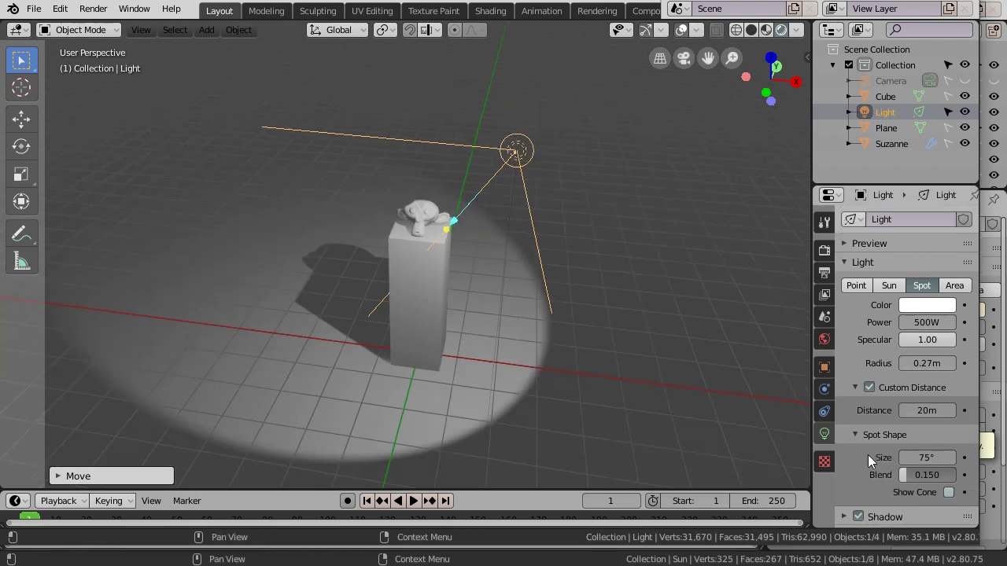
{"action": "left_click_drag", "start_coordinate": [925, 457], "coordinate": [654, 460]}
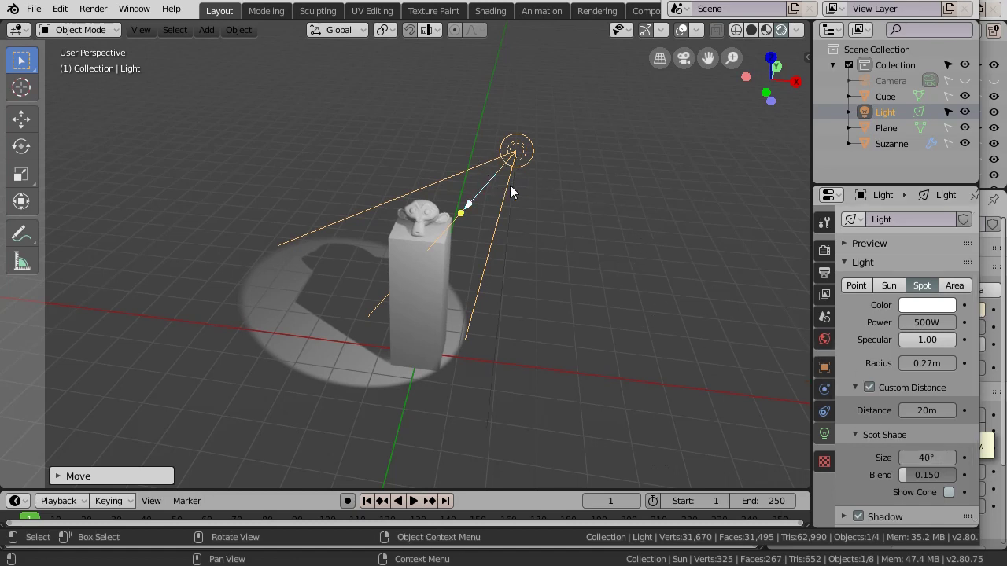
{"action": "middle_click_drag", "start_coordinate": [575, 209], "coordinate": [586, 250]}
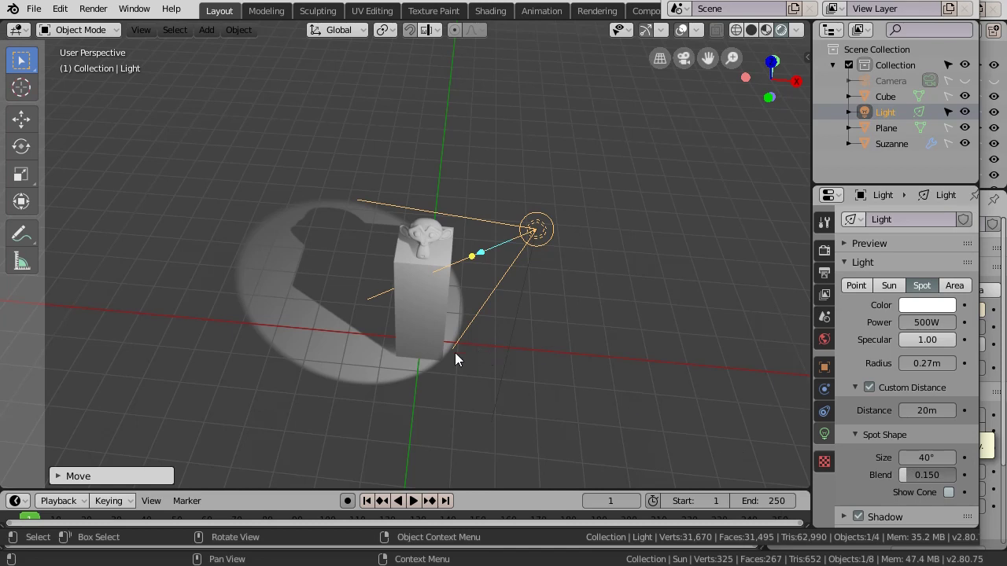
Step: Try a hard spot edge with blend 0, and soften the edge by setting the blend to 0.743
{"action": "left_click", "coordinate": [383, 381]}
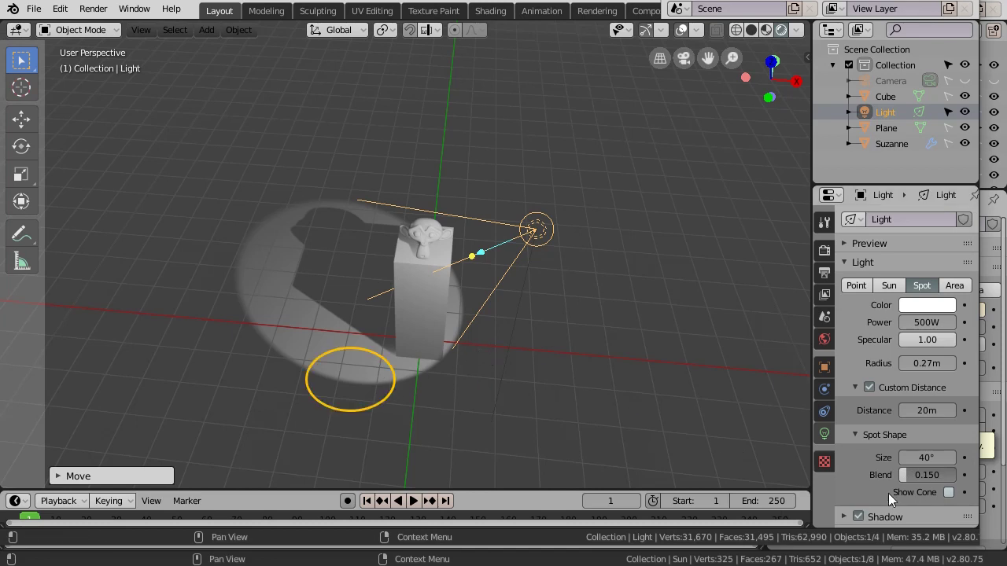
{"action": "left_click_drag", "start_coordinate": [903, 477], "coordinate": [869, 478]}
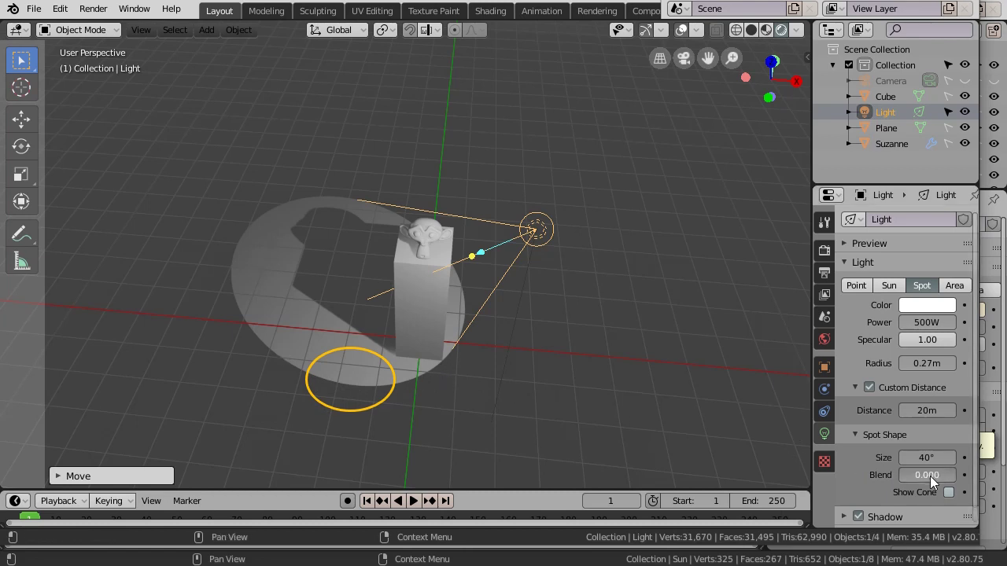
{"action": "left_click_drag", "start_coordinate": [930, 476], "coordinate": [969, 480]}
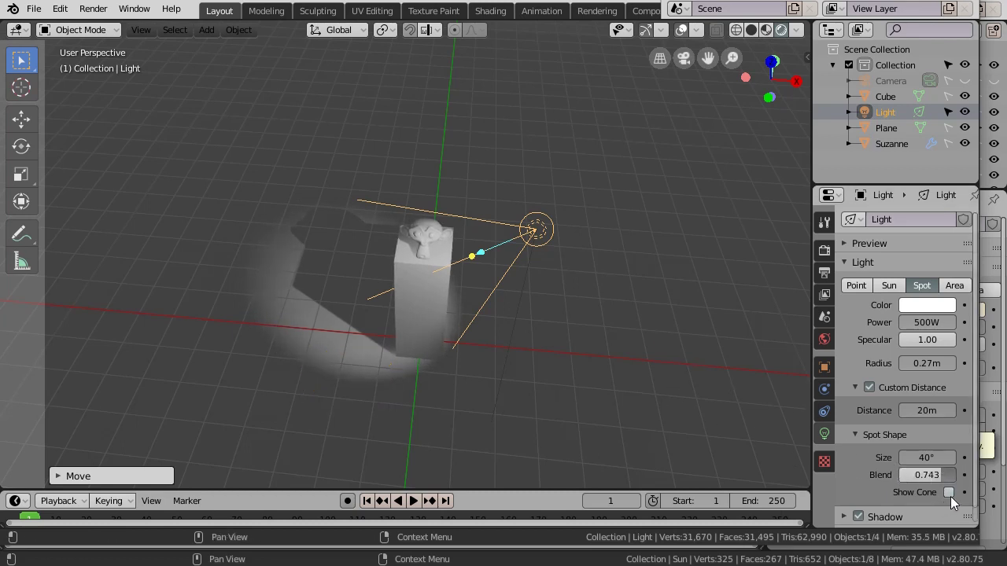
Step: Show the spot light's cone to inspect the beam's shape, and hide the cone again
{"action": "left_click", "coordinate": [950, 493]}
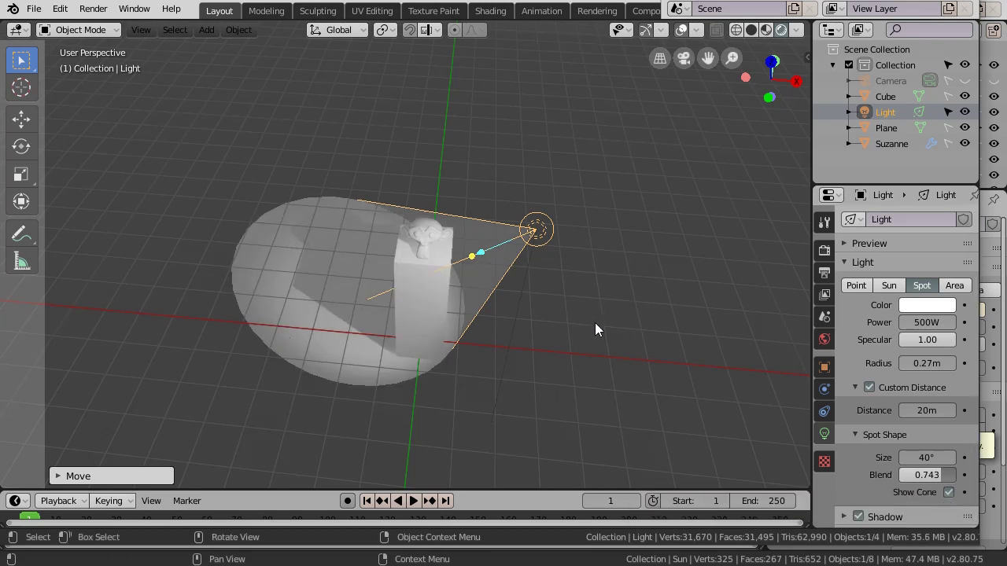
{"action": "middle_click_drag", "start_coordinate": [596, 324], "coordinate": [633, 283]}
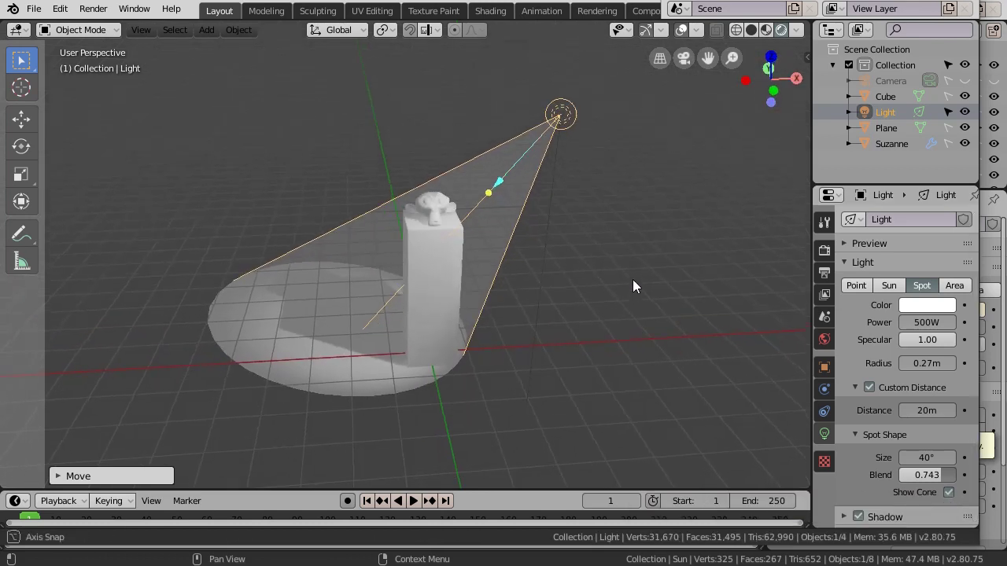
{"action": "left_click", "coordinate": [950, 493]}
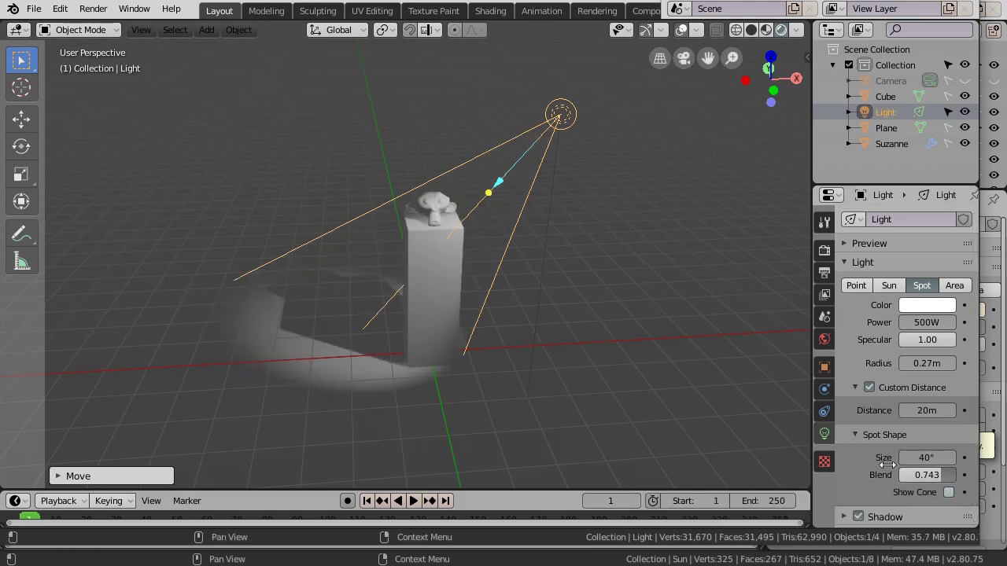
{"action": "scroll", "coordinate": [867, 401], "scroll_direction": "down", "scroll_amount": 1}
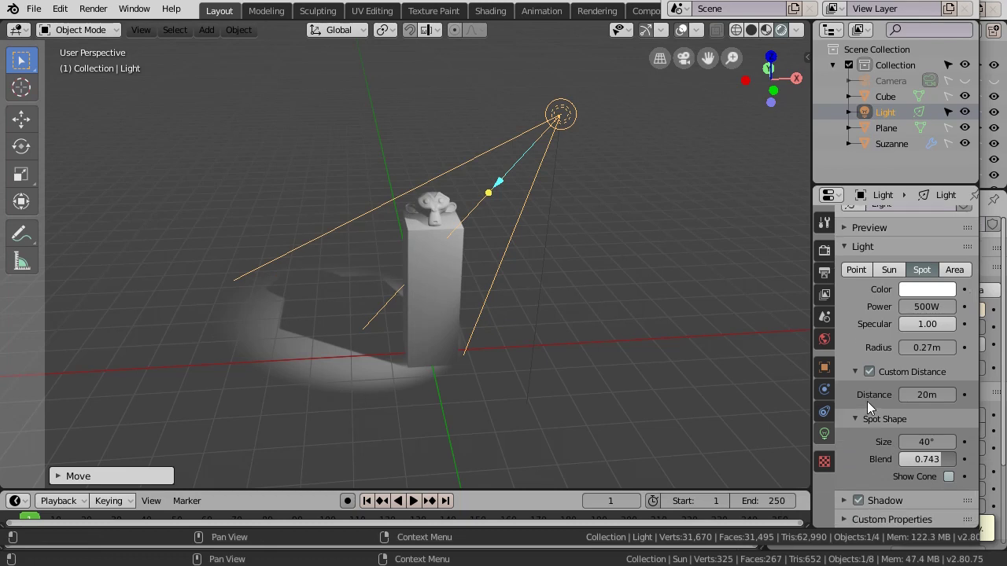
Step: Expand the spot light's shadow settings, and switch the shadow off and on again to compare the lighting
{"action": "left_click", "coordinate": [843, 501]}
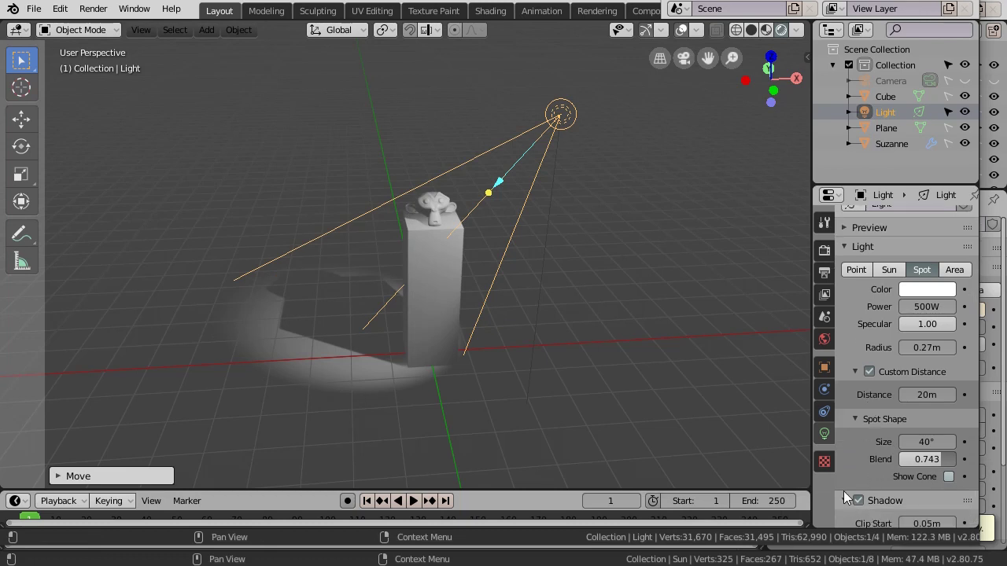
{"action": "scroll", "coordinate": [856, 437], "scroll_direction": "down", "scroll_amount": 6}
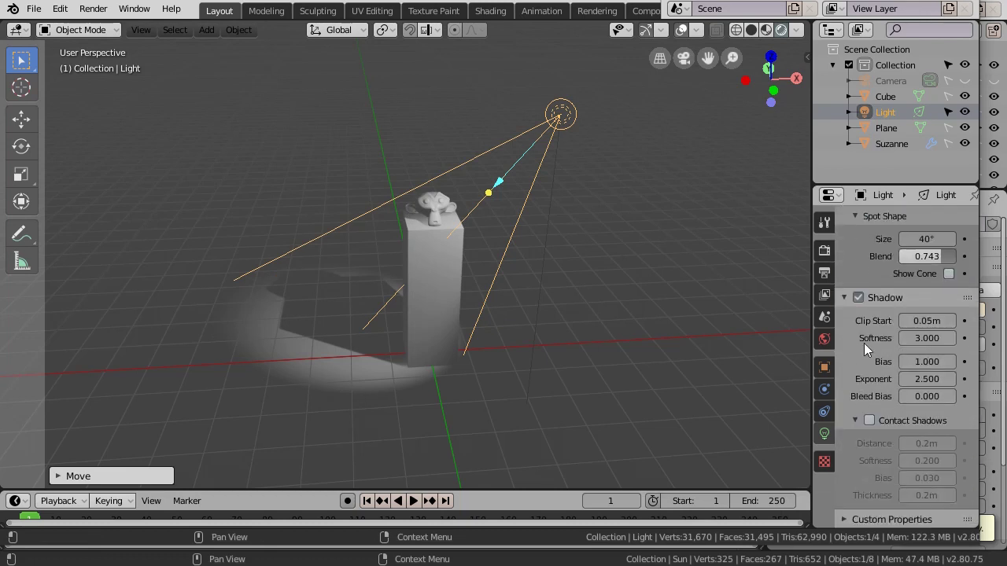
{"action": "left_click", "coordinate": [857, 297]}
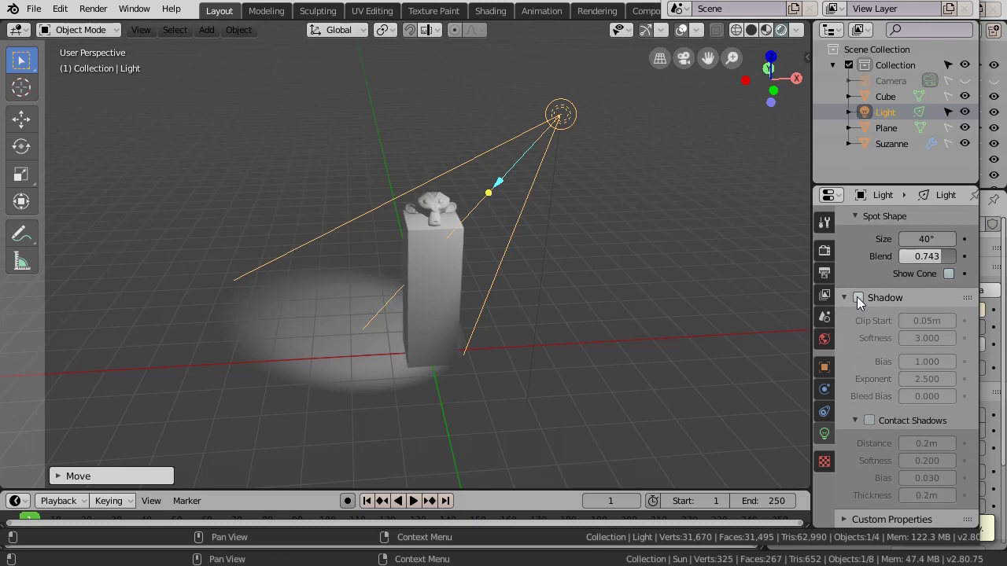
{"action": "left_click", "coordinate": [857, 298]}
{"action": "left_click", "coordinate": [858, 298]}
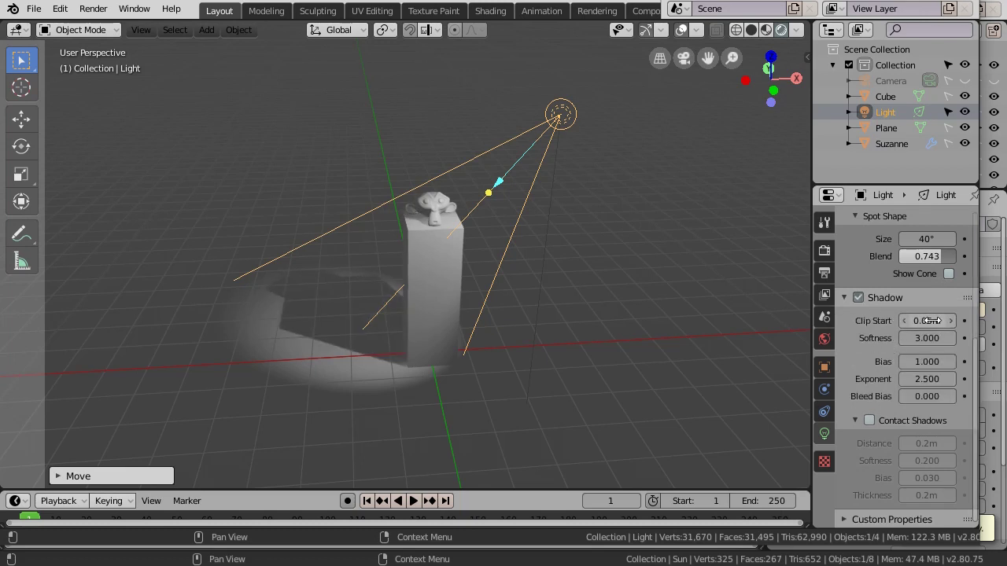
Step: Set the spot light's shadow clip start to 3.8 m and the shadow softness to 15.9
{"action": "left_click_drag", "start_coordinate": [931, 320], "coordinate": [48, 348]}
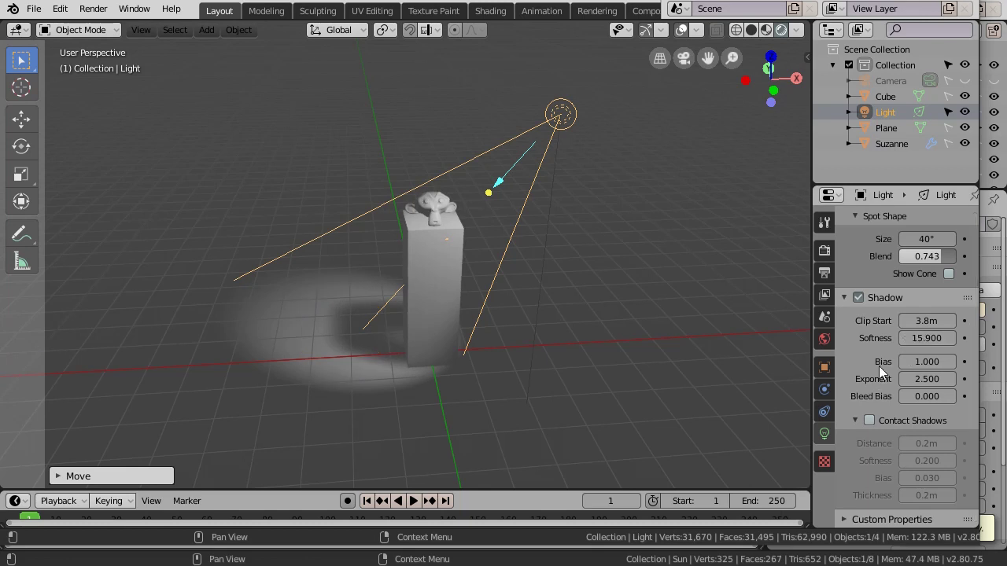
Step: Enable contact shadows for the spot light with a distance of 1 m, and try adjusting their softness
{"action": "left_click", "coordinate": [870, 421]}
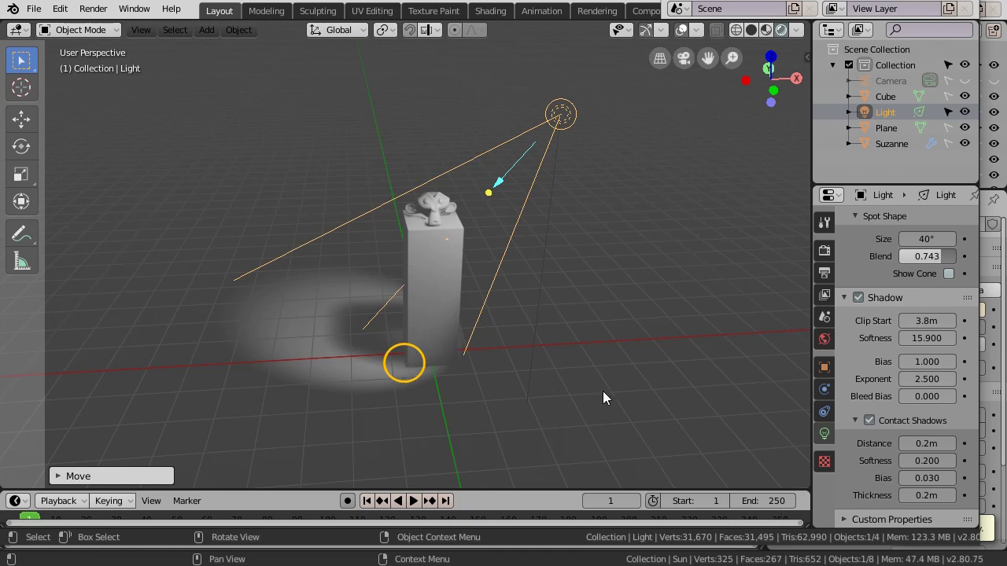
{"action": "left_click", "coordinate": [929, 442]}
{"action": "type", "text": "1"}
{"action": "key", "text": "Return"}
{"action": "scroll", "coordinate": [438, 315], "scroll_direction": "up", "scroll_amount": 3}
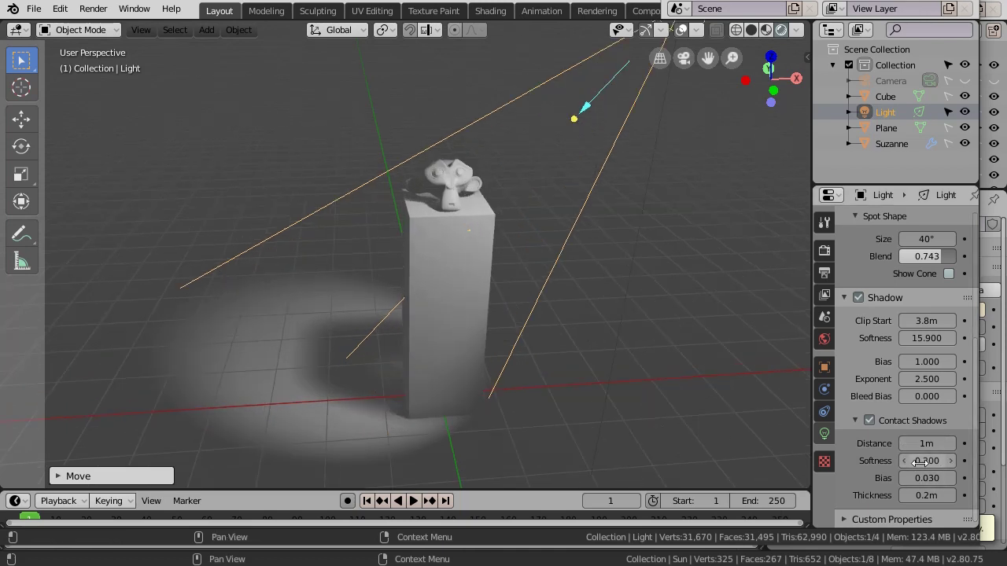
{"action": "mouse_move", "coordinate": [923, 460]}
{"action": "left_mouse_down"}
{"action": "mouse_move", "coordinate": [944, 460]}
{"action": "mouse_move", "coordinate": [910, 460]}
{"action": "mouse_move", "coordinate": [925, 457]}
{"action": "left_mouse_up"}
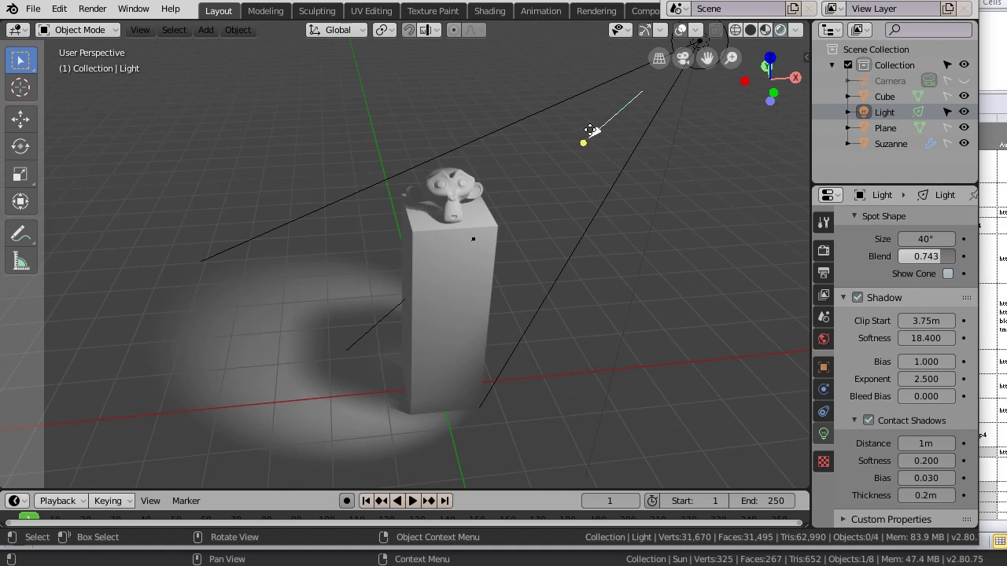
Step: Re-aim the spot light by moving its yellow target point slightly in the viewport
{"action": "mouse_move", "coordinate": [582, 142]}
{"action": "left_mouse_down"}
{"action": "mouse_move", "coordinate": [561, 173]}
{"action": "mouse_move", "coordinate": [571, 197]}
{"action": "mouse_move", "coordinate": [456, 245]}
{"action": "mouse_move", "coordinate": [470, 291]}
{"action": "mouse_move", "coordinate": [527, 241]}
{"action": "mouse_move", "coordinate": [427, 278]}
{"action": "mouse_move", "coordinate": [584, 138]}
{"action": "mouse_move", "coordinate": [573, 140]}
{"action": "mouse_move", "coordinate": [588, 128]}
{"action": "mouse_move", "coordinate": [534, 180]}
{"action": "mouse_move", "coordinate": [602, 142]}
{"action": "mouse_move", "coordinate": [548, 153]}
{"action": "mouse_move", "coordinate": [592, 143]}
{"action": "left_mouse_up"}
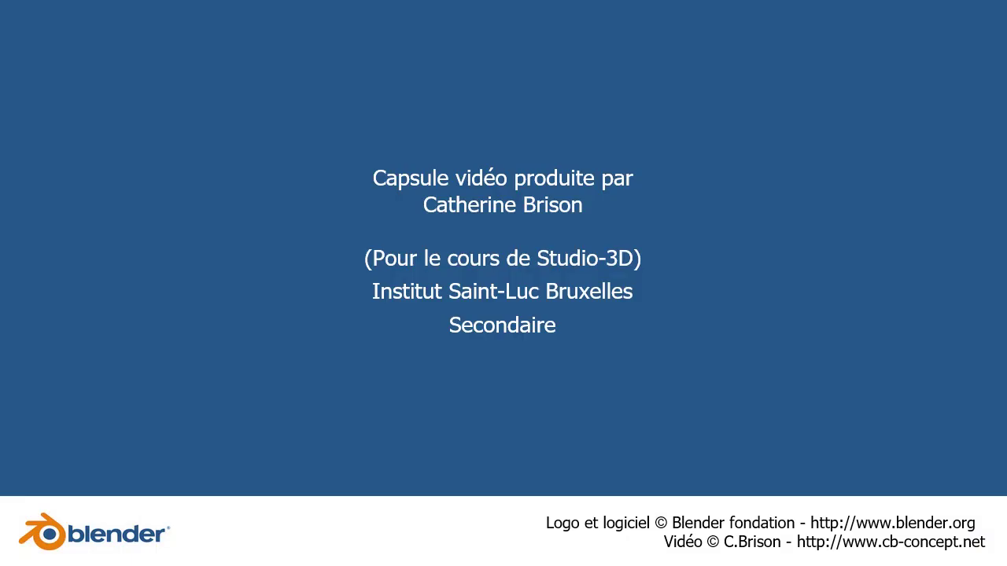